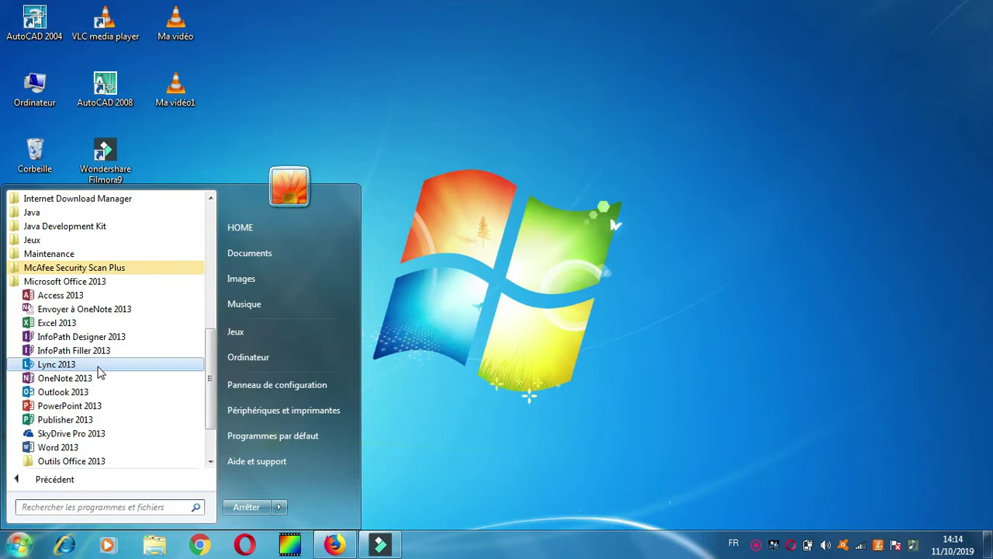
# - Place Excel 2013 and Word 2013 from the Microsoft Office 2013 program folder on the desktop as icons
pyautogui.scroll(-2, 115, 388)
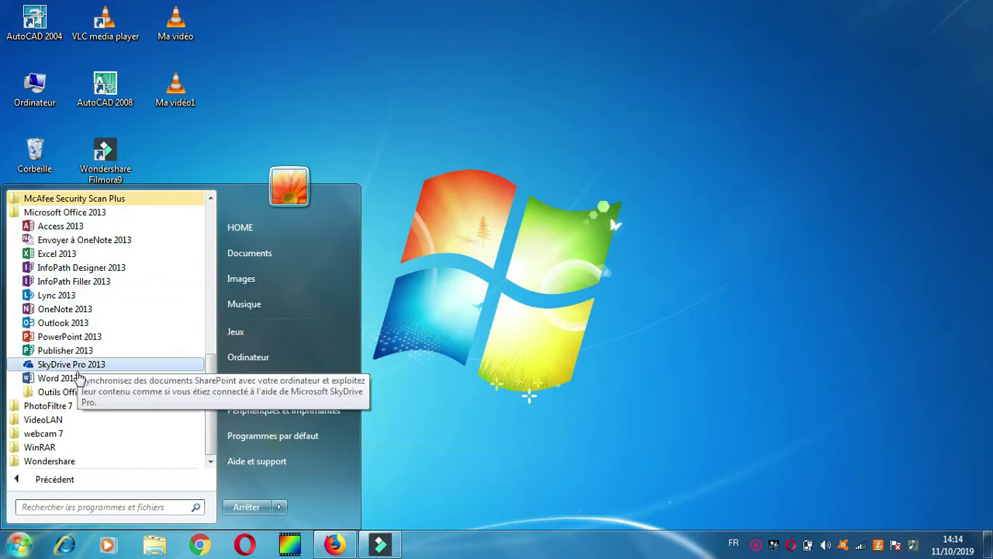
pyautogui.moveTo(72, 256); pyautogui.dragTo(169, 152)
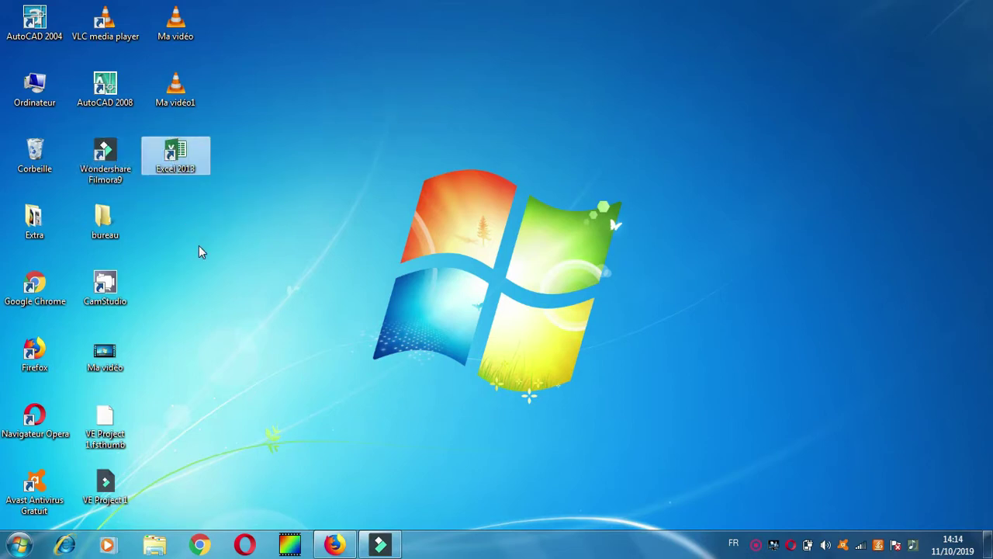
pyautogui.click(17, 544)
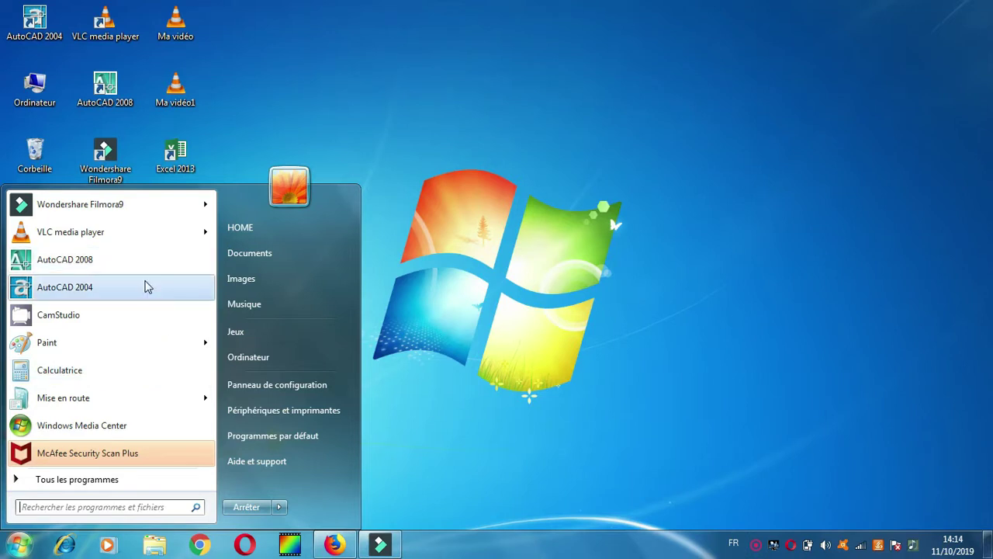
pyautogui.click(113, 480)
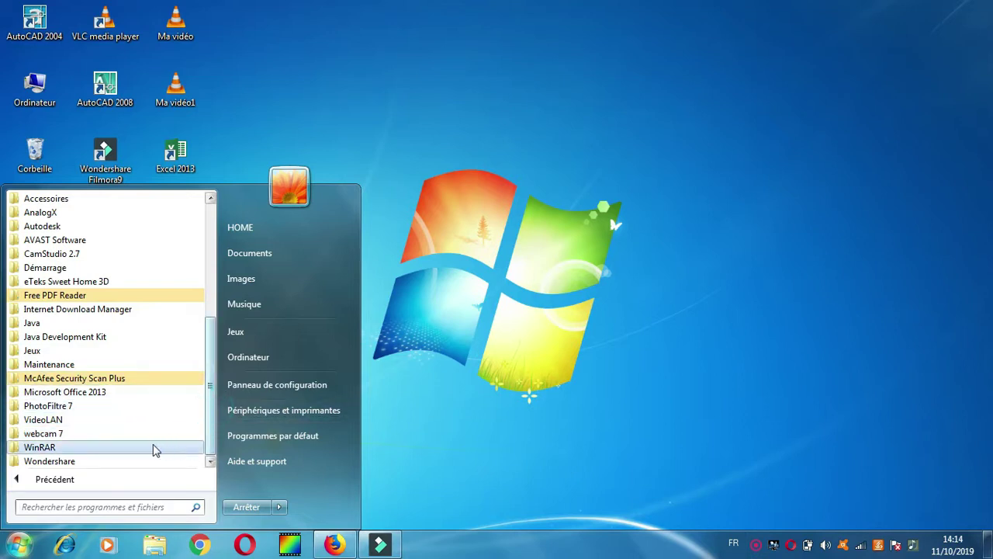
pyautogui.click(109, 393)
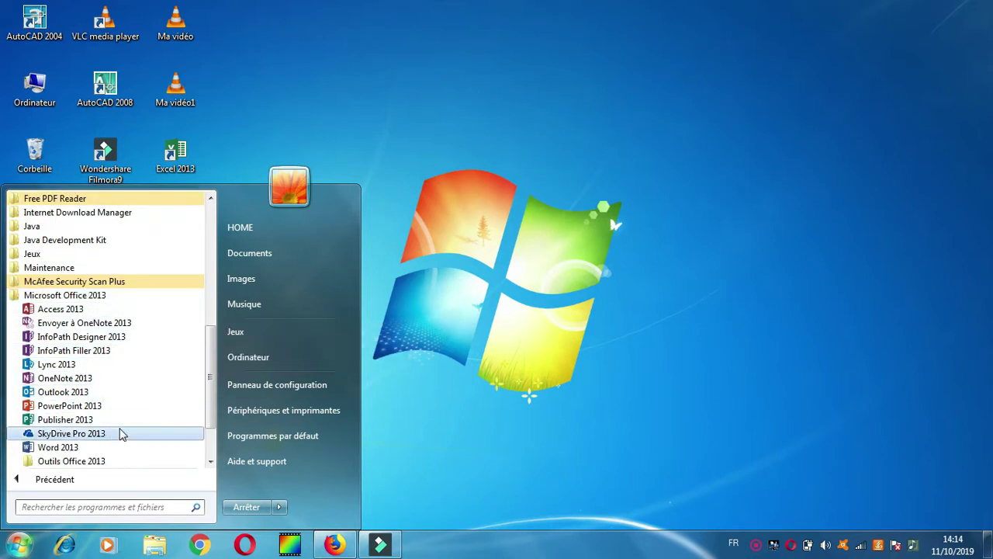
pyautogui.moveTo(87, 449); pyautogui.dragTo(467, 205)
pyautogui.moveTo(458, 159); pyautogui.dragTo(167, 217)
pyautogui.click(233, 222)
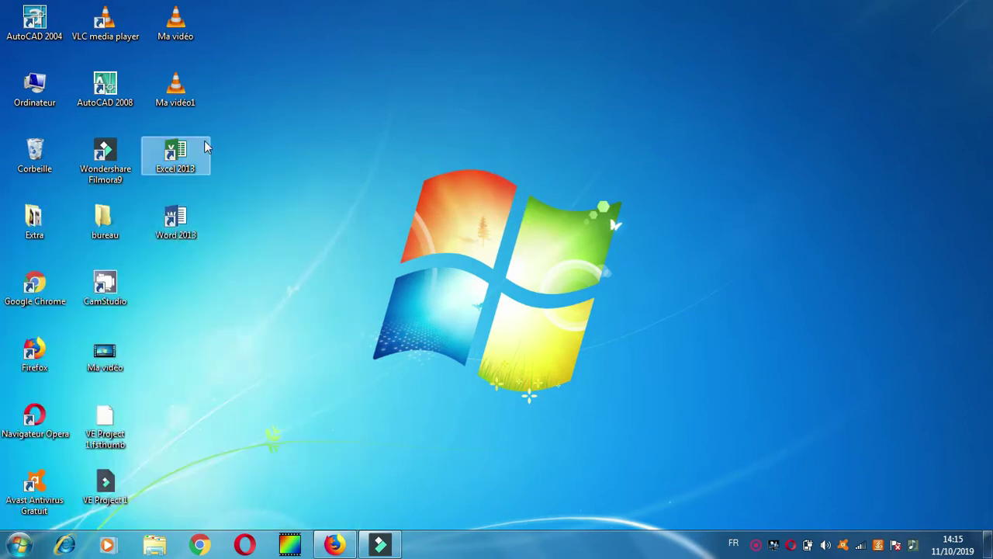
pyautogui.click(189, 233)
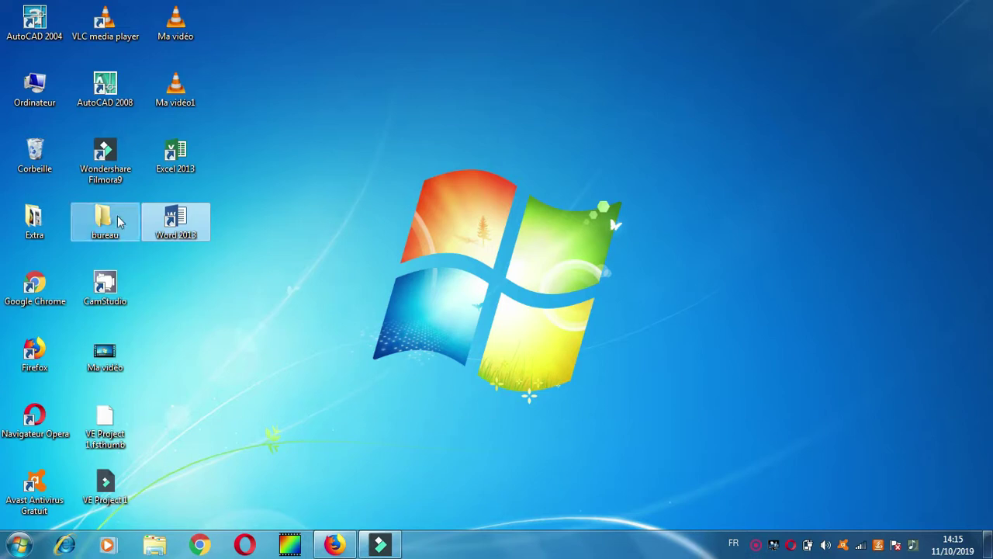
pyautogui.click(102, 91)
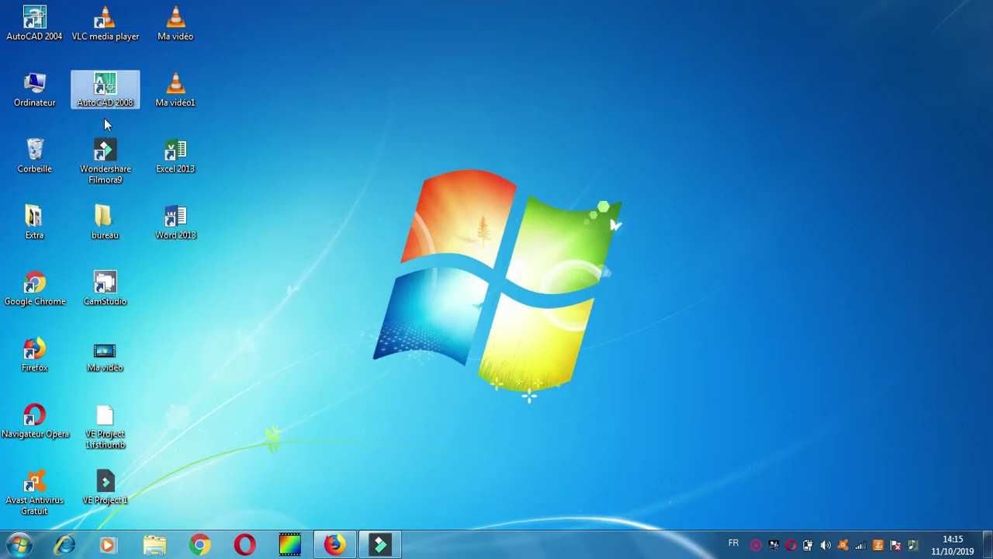
pyautogui.click(34, 22)
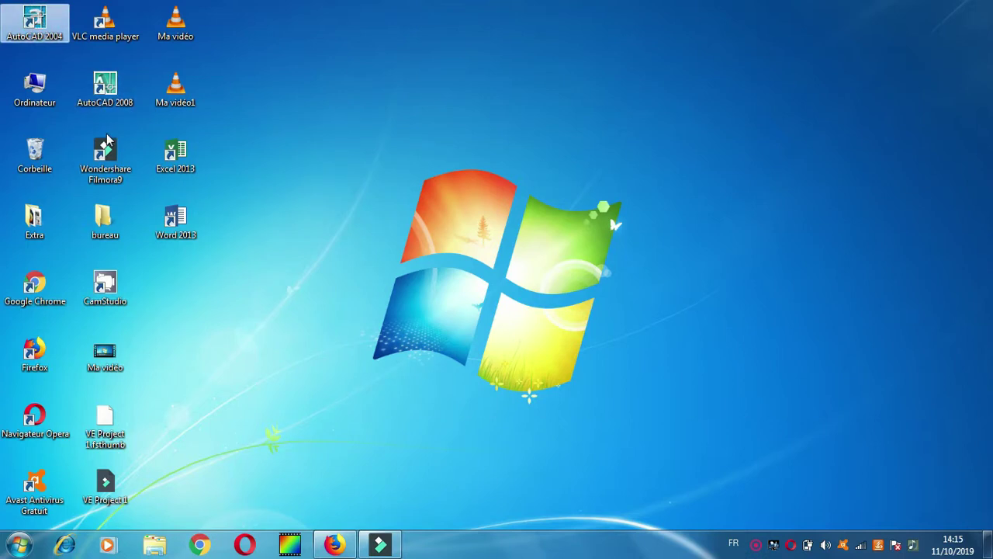
pyautogui.click(172, 347)
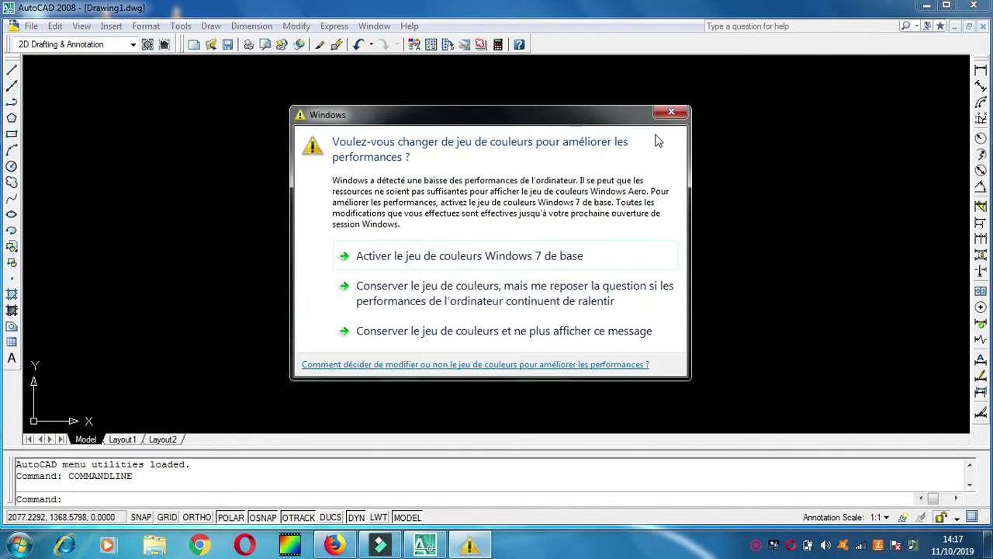
# - Dismiss the Windows colour scheme prompt and draw a closed rectangular polyline 1000 wide and 700 high
pyautogui.click(672, 113)
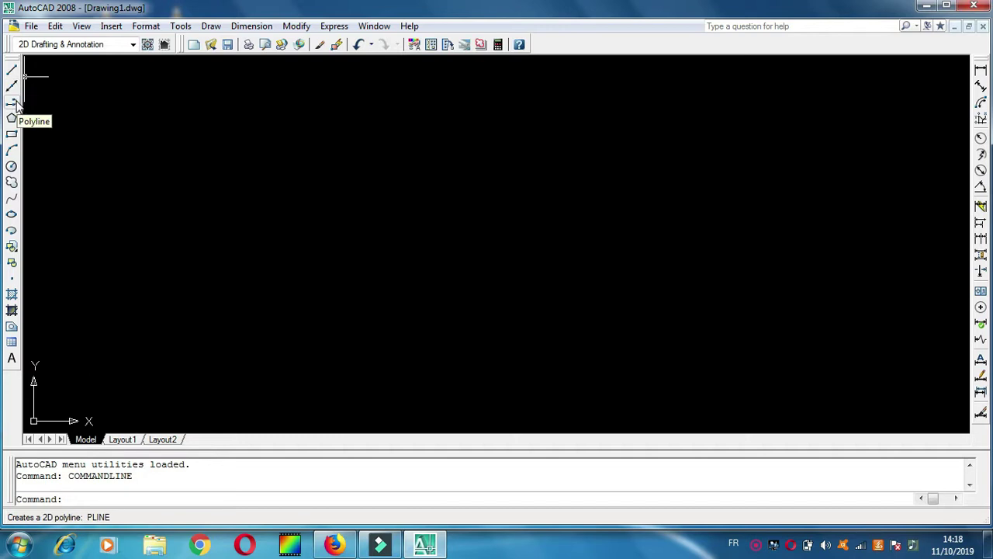
pyautogui.click(14, 103)
pyautogui.click(275, 156)
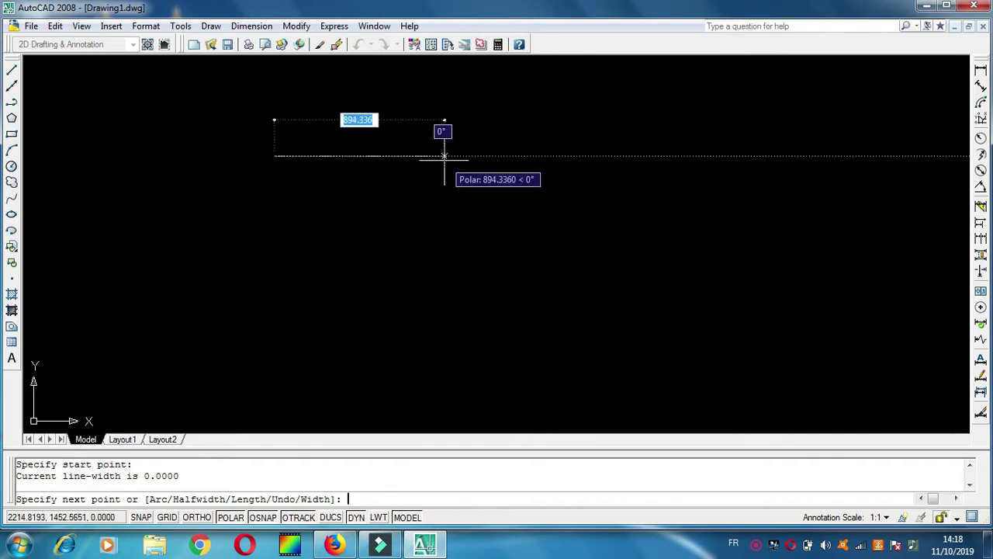
pyautogui.write('1')
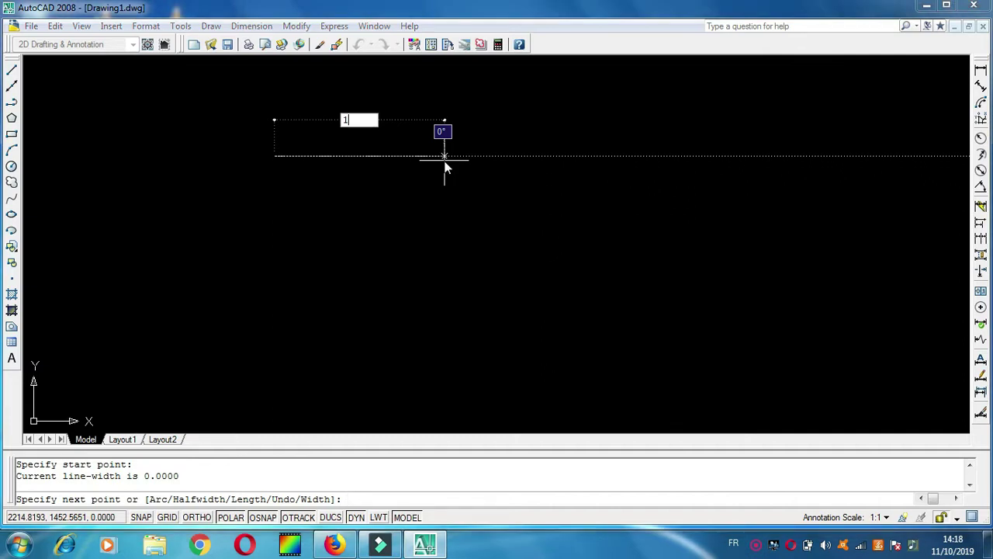
pyautogui.write('000')
pyautogui.press('Return')
pyautogui.scroll(2, 444, 167)
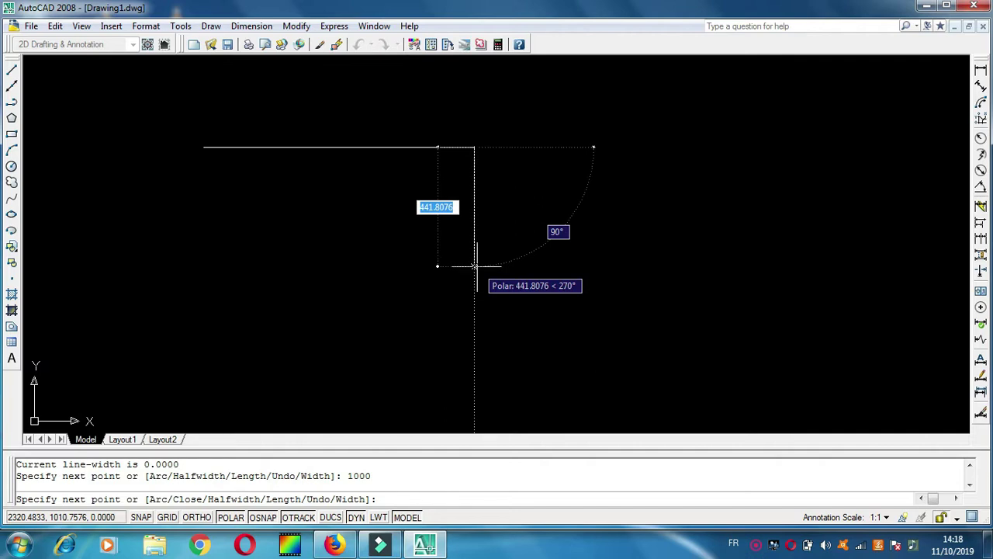
pyautogui.write('700')
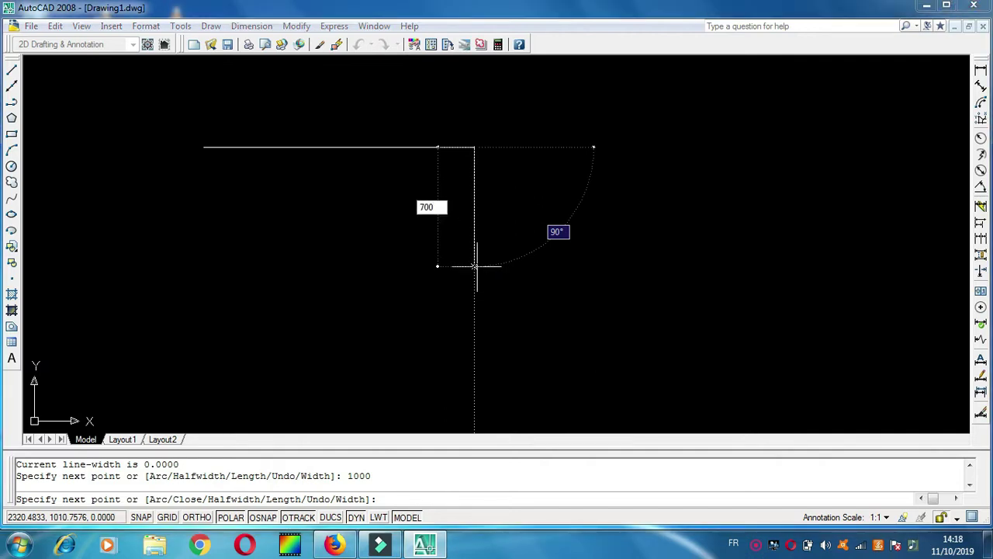
pyautogui.press('Return')
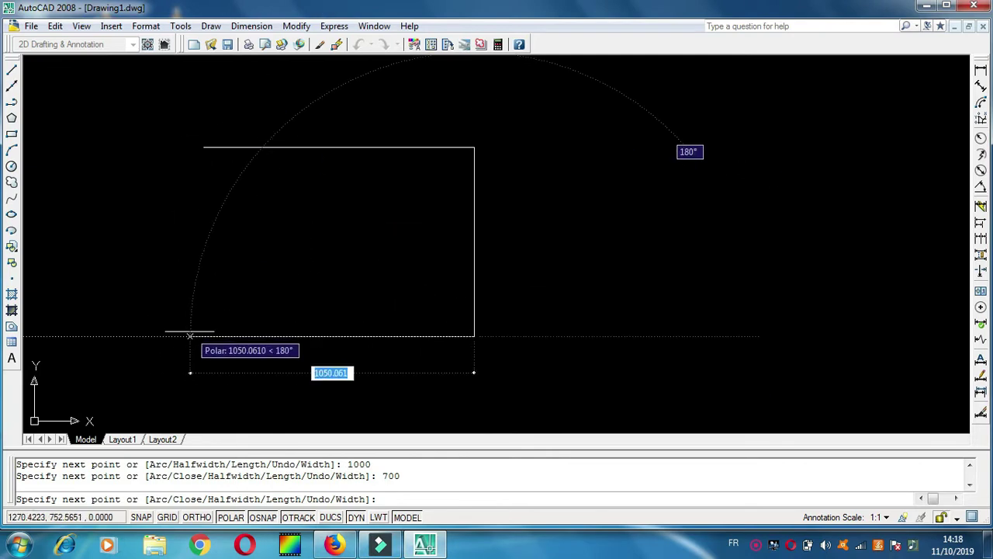
pyautogui.write('1000')
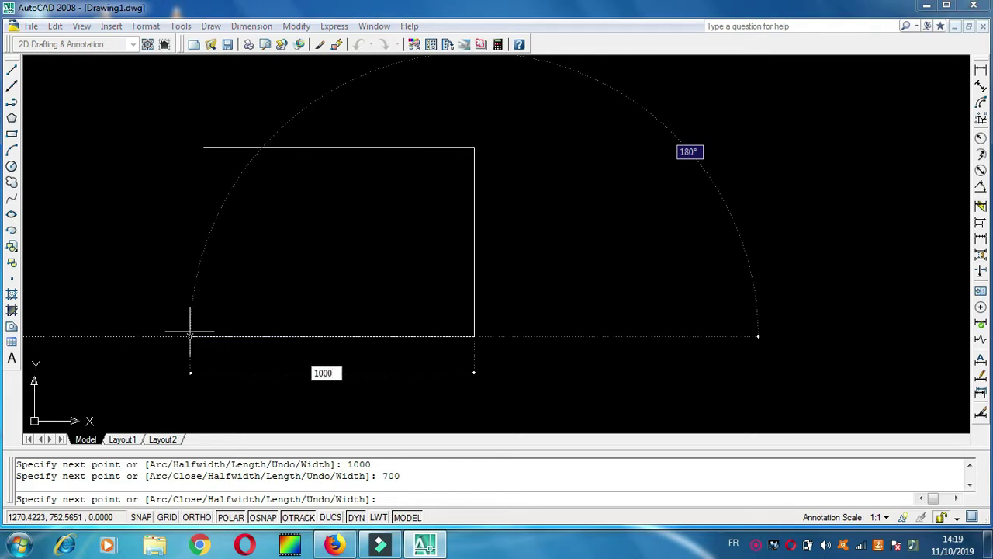
pyautogui.press('Return')
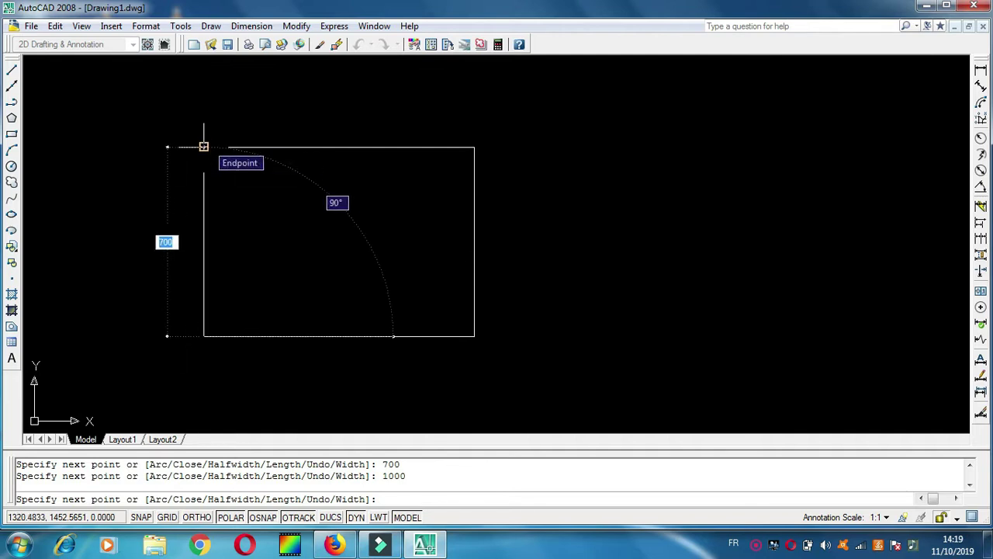
pyautogui.write('c')
pyautogui.press('Return')
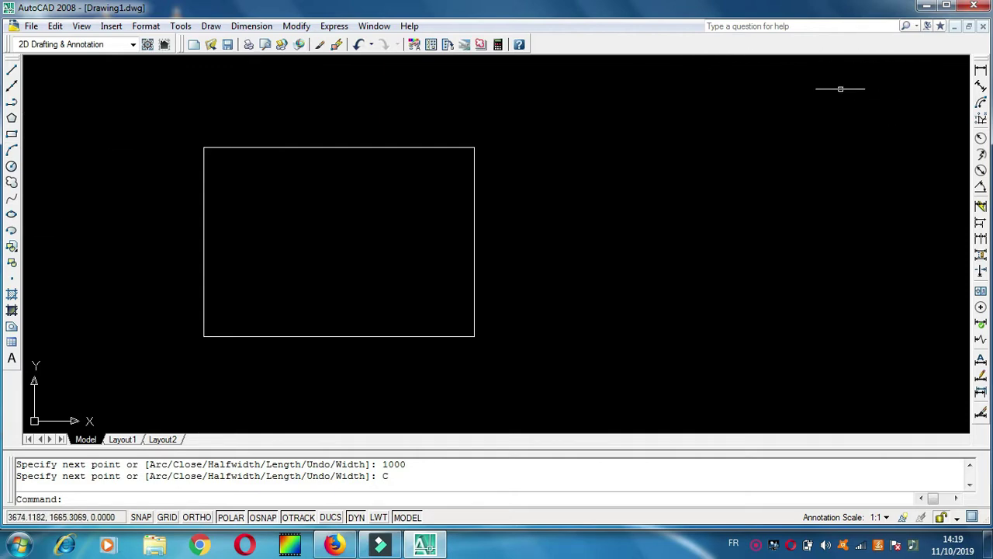
# - Display the Draw Order toolbar and bring up the ACAD toolbar list again
pyautogui.rightClick(621, 38)
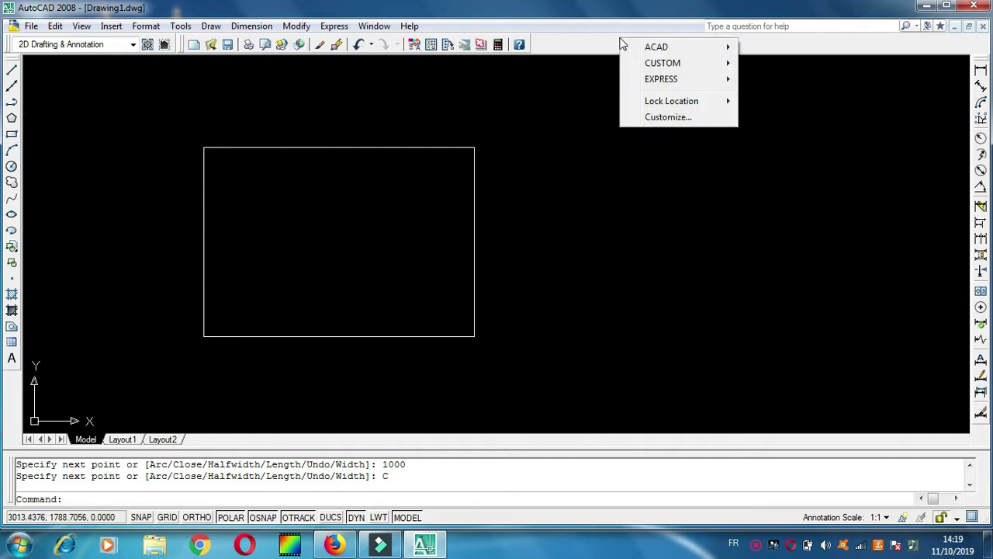
pyautogui.rightClick(592, 41)
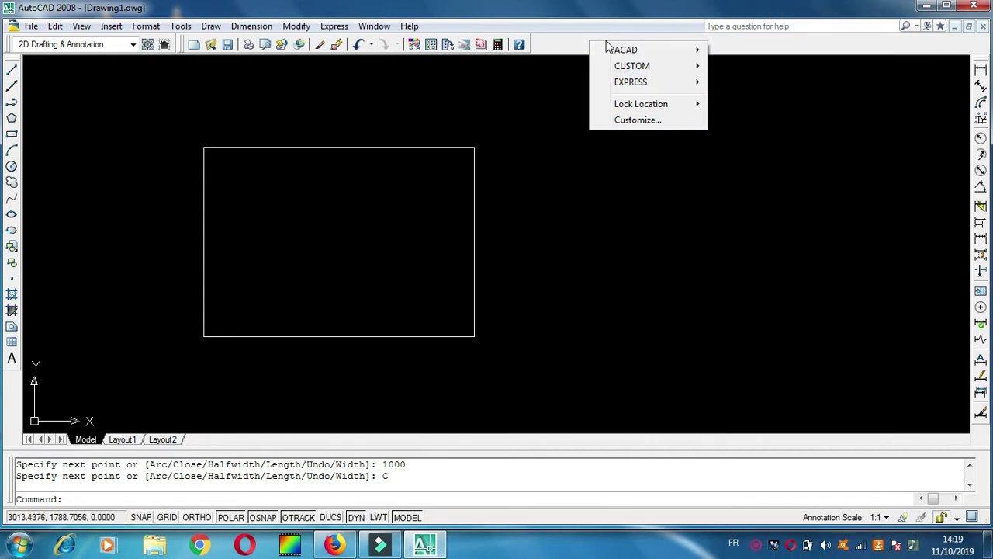
pyautogui.moveTo(641, 51)
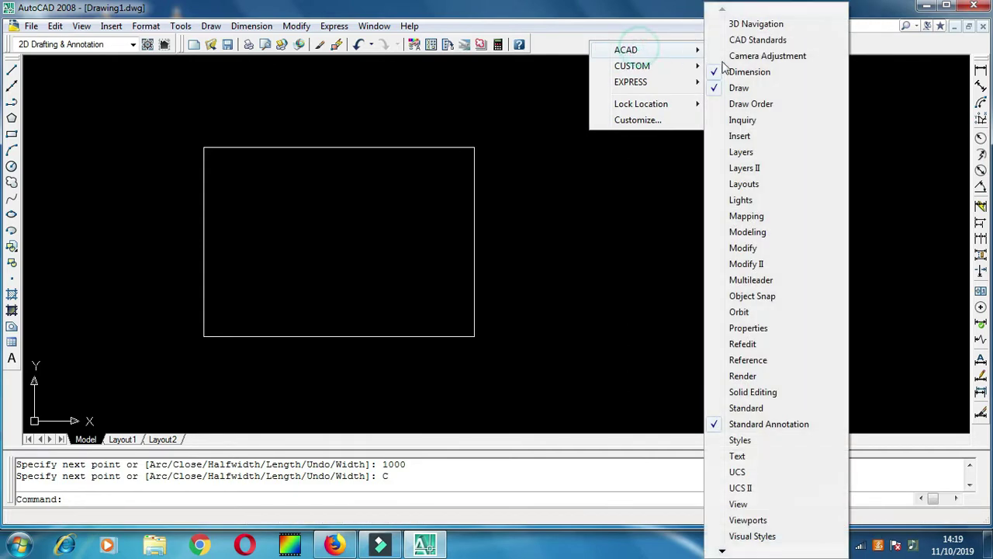
pyautogui.click(775, 109)
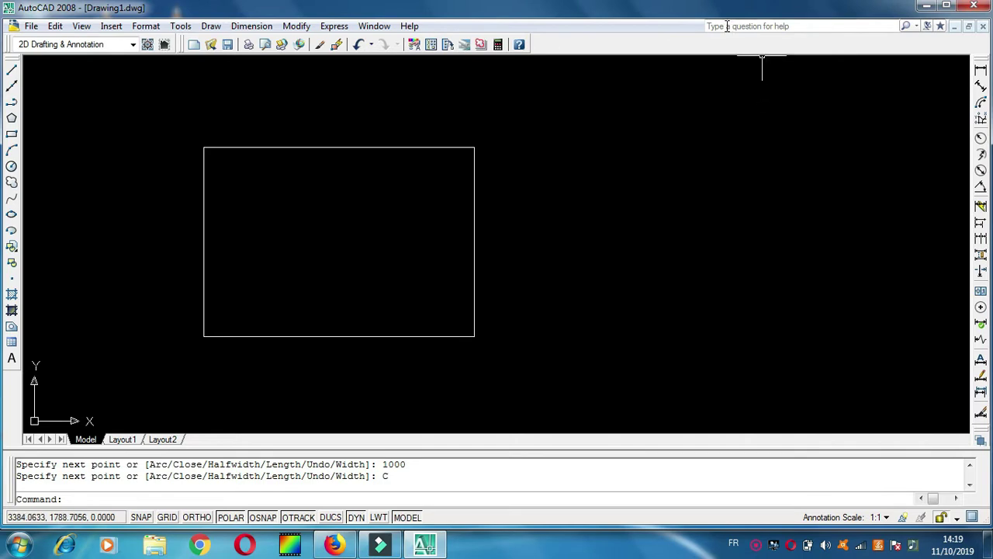
pyautogui.rightClick(705, 45)
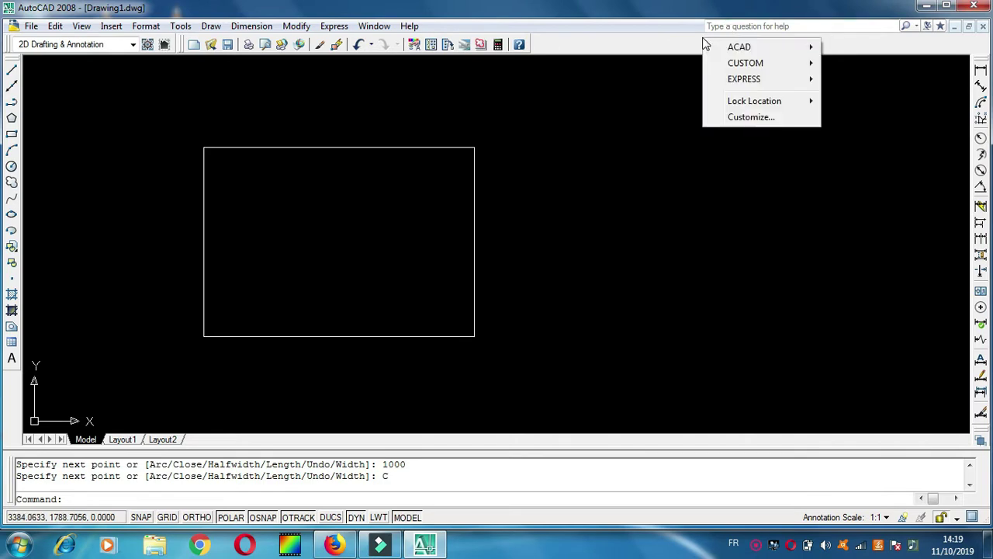
pyautogui.click(748, 47)
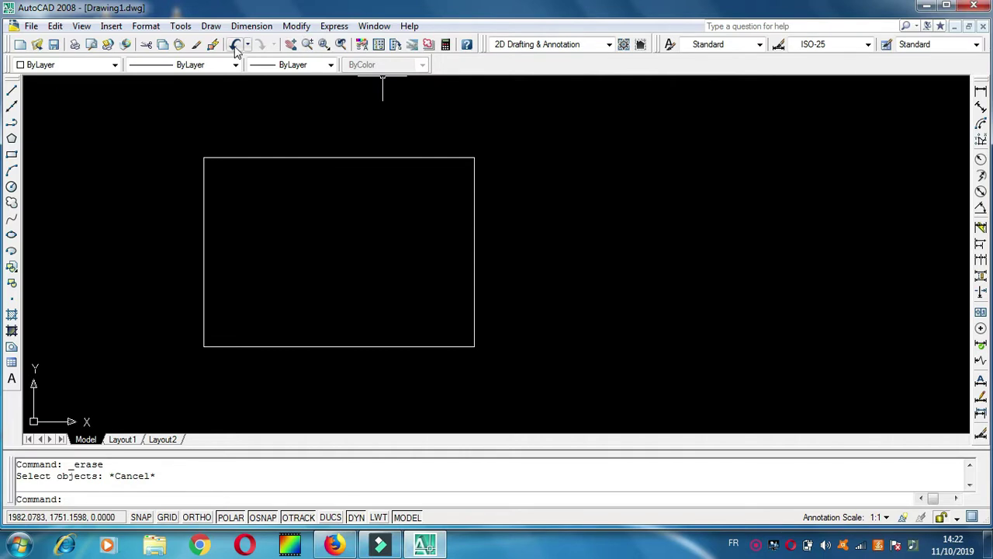
pyautogui.click(299, 27)
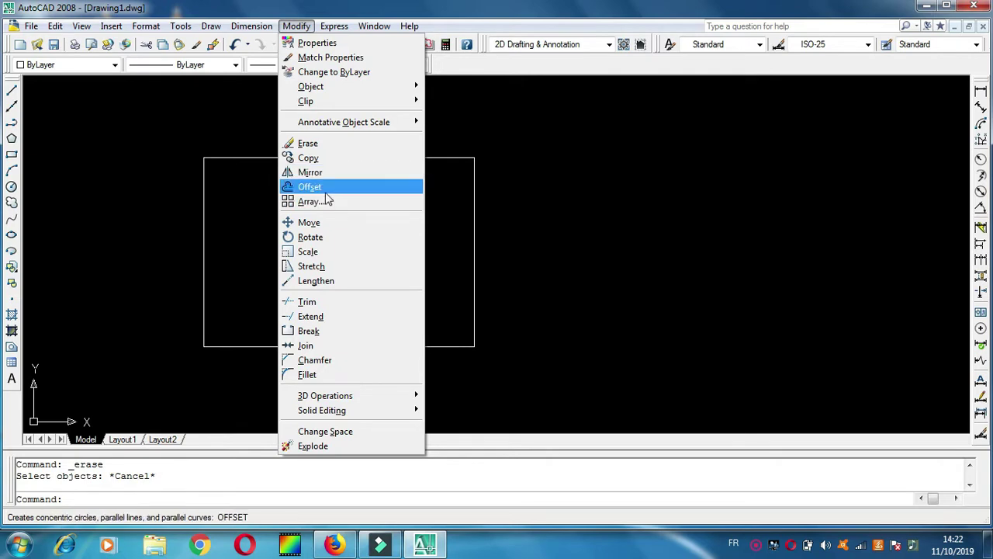
pyautogui.click(549, 148)
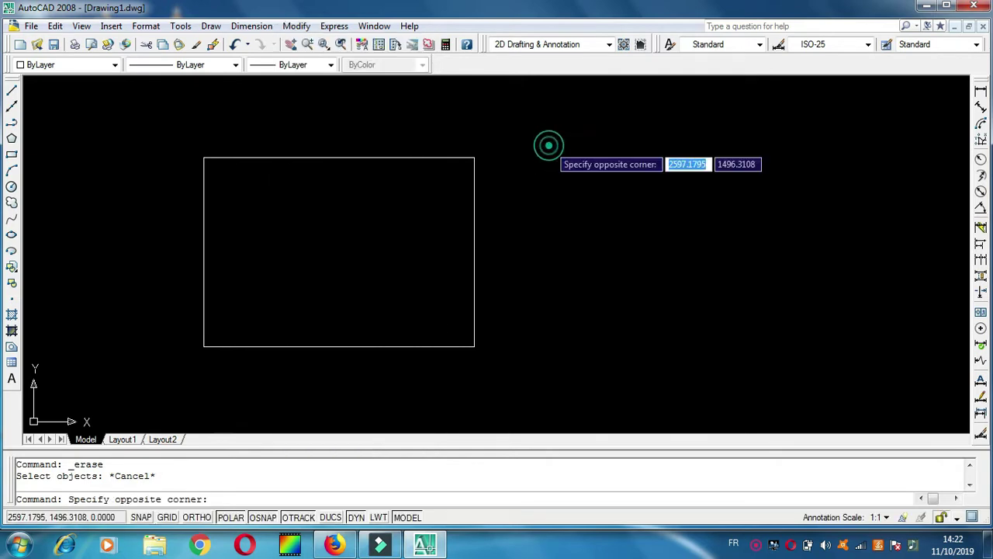
pyautogui.click(640, 128)
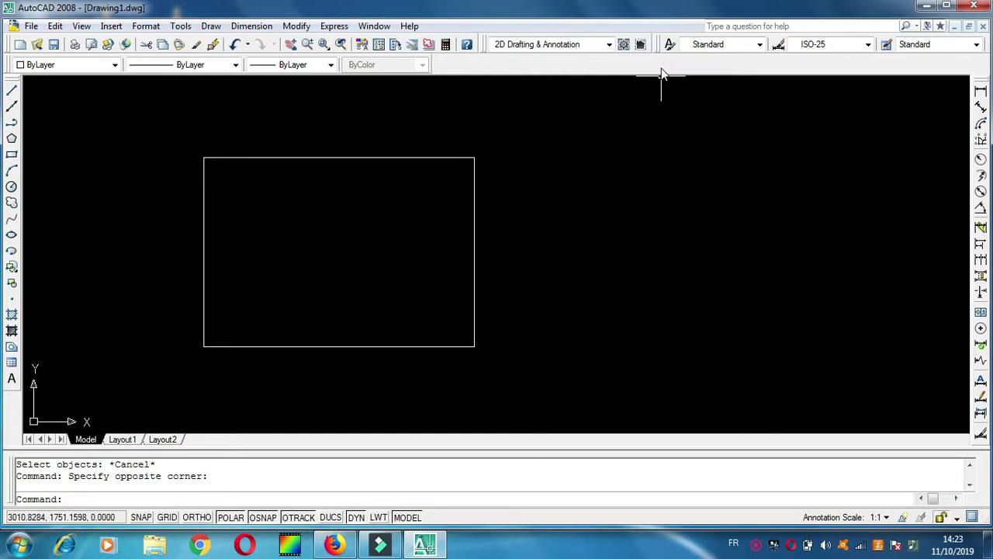
# - Display the Modify toolbar and dock it vertically beside the Dimension toolbar
pyautogui.rightClick(662, 72)
pyautogui.moveTo(727, 80)
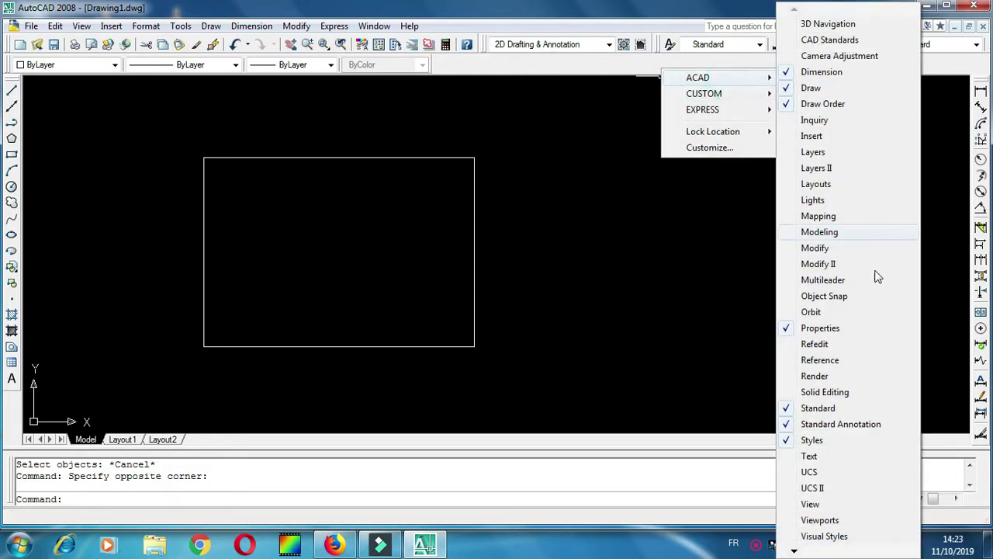
pyautogui.click(843, 248)
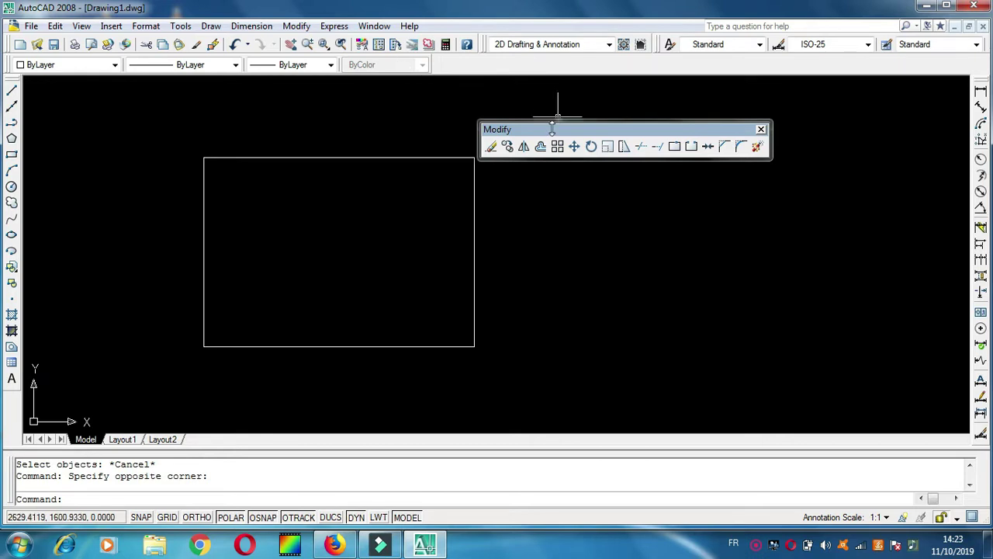
pyautogui.moveTo(549, 135); pyautogui.dragTo(911, 186)
pyautogui.moveTo(970, 170); pyautogui.dragTo(970, 169)
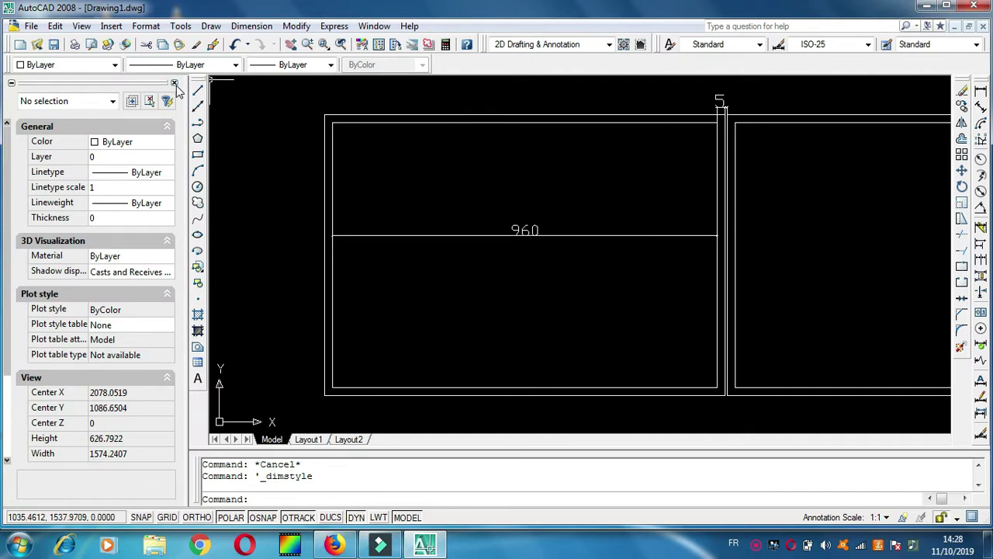
# - Close the Properties palette and exit AutoCAD without saving the changes to Drawing1.dwg
pyautogui.click(176, 85)
pyautogui.scroll(-3, 403, 204)
pyautogui.scroll(2, 432, 204)
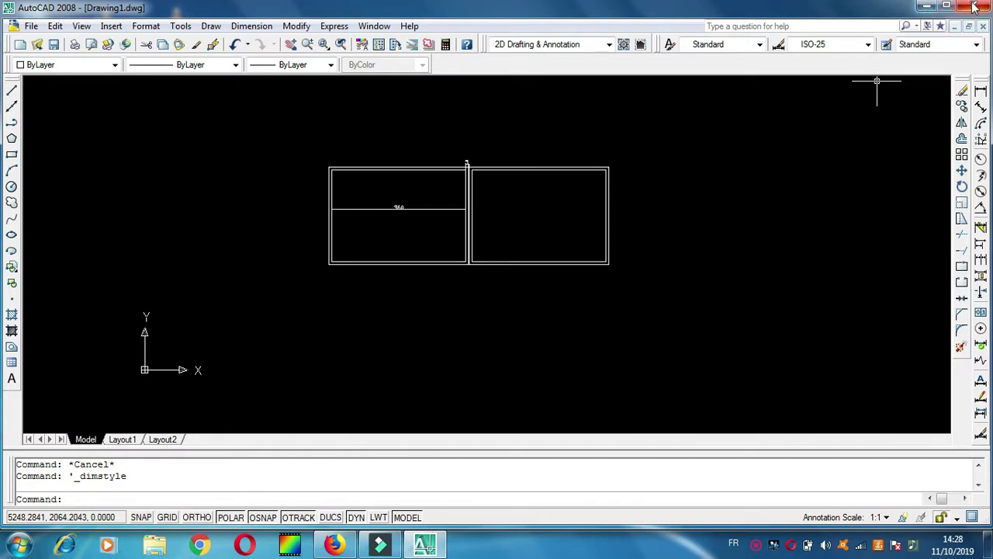
pyautogui.click(984, 26)
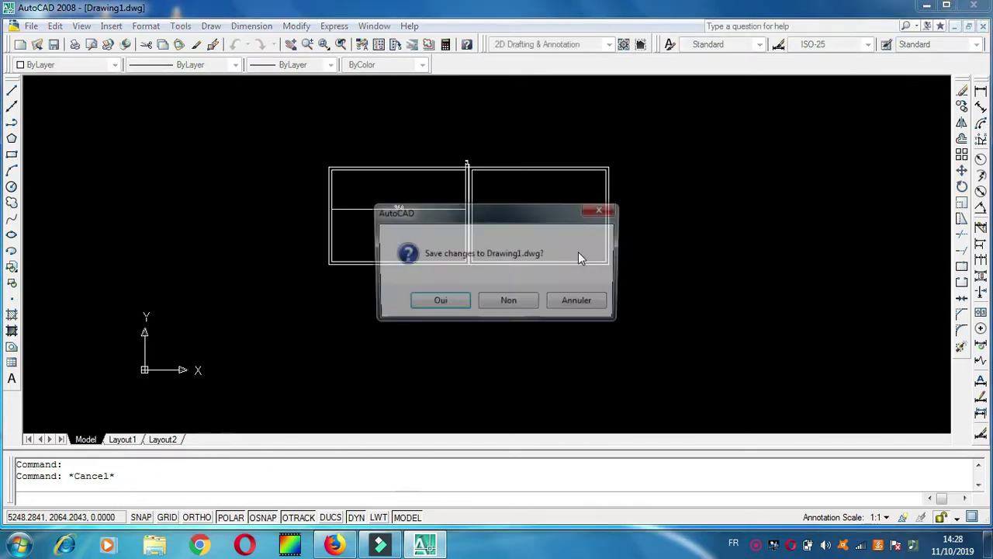
pyautogui.click(508, 302)
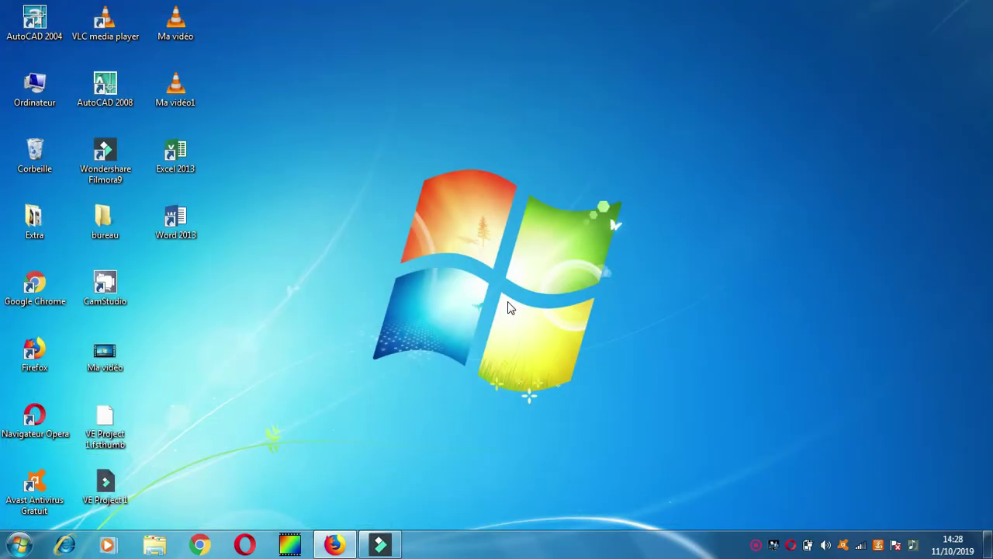
# - Dismiss the Windows colour scheme performance prompt without choosing any of its options
pyautogui.rightClick(237, 236)
pyautogui.click(270, 196)
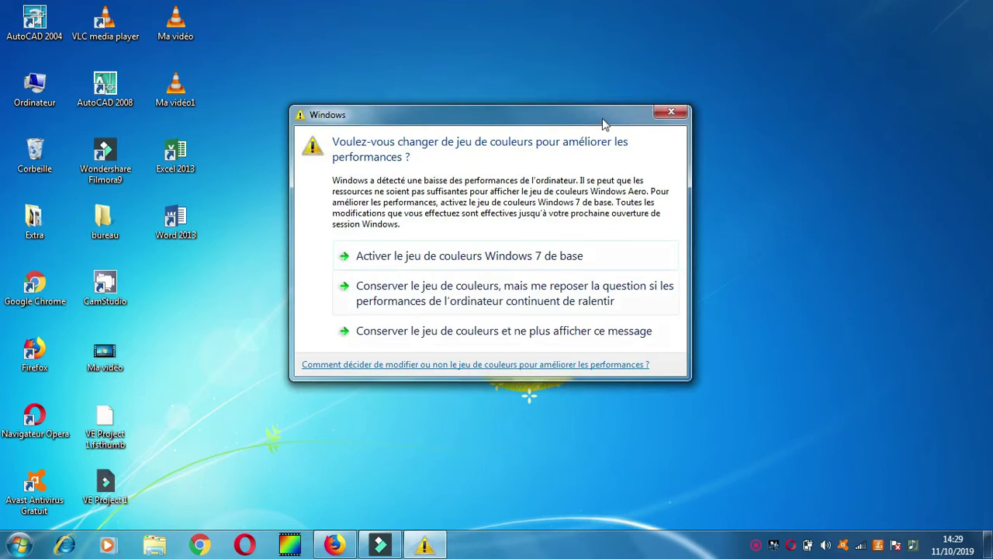
pyautogui.click(673, 112)
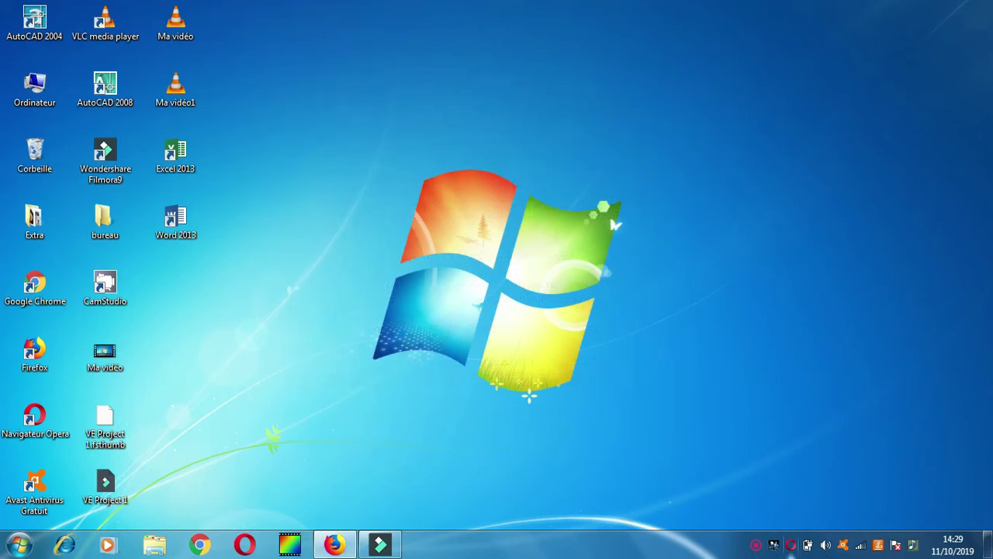
pyautogui.rightClick(754, 544)
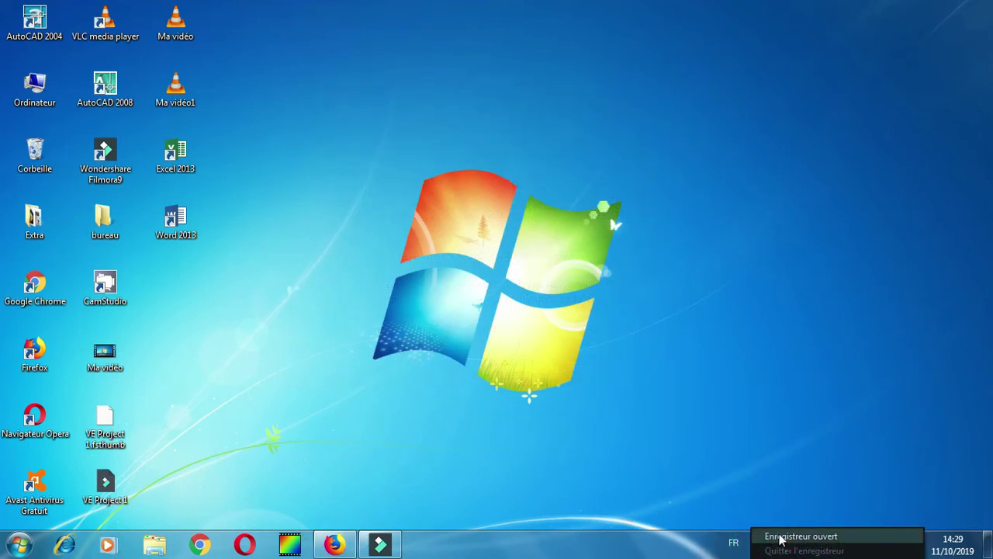
pyautogui.click(780, 537)
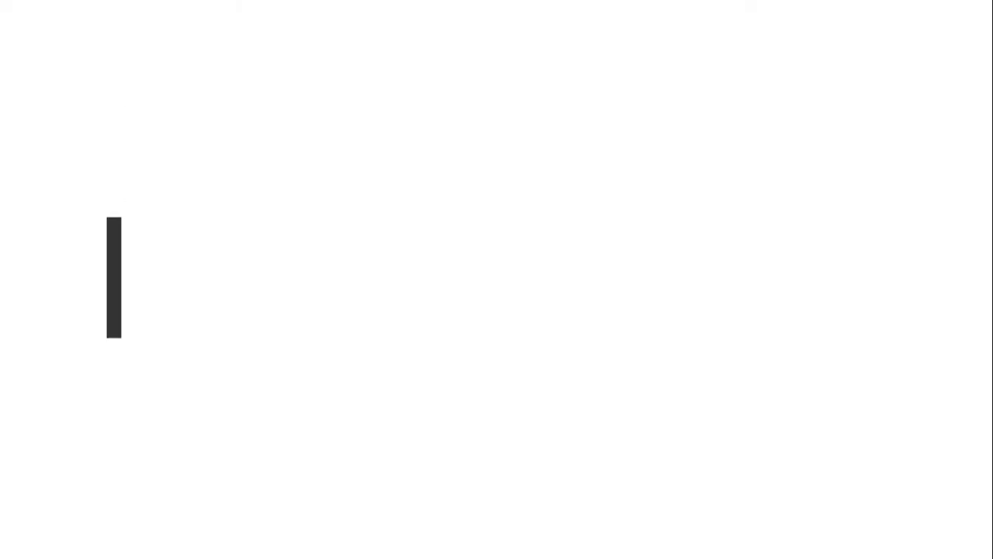